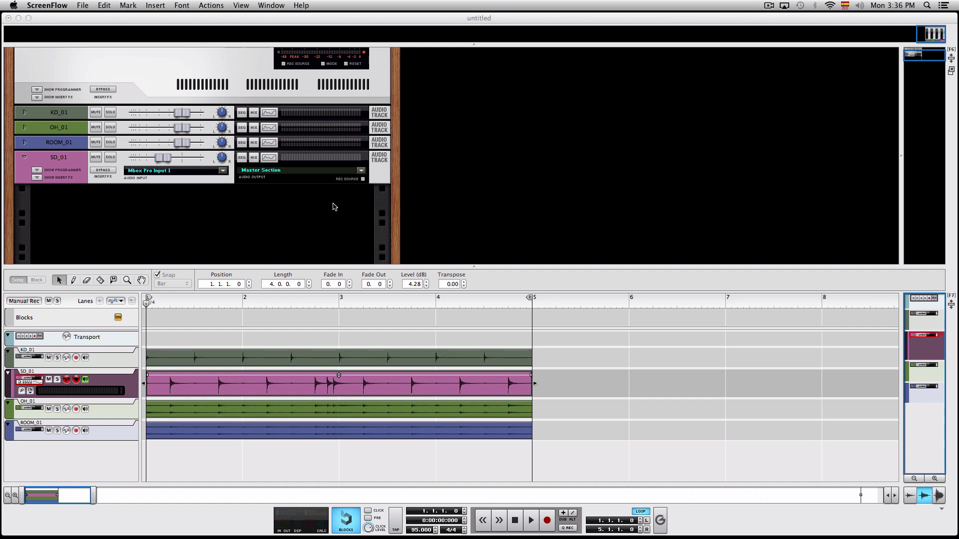
Start playback and insert a Pulveriser Demolition on the SD_01 snare track's insert FX.
click(332, 302)
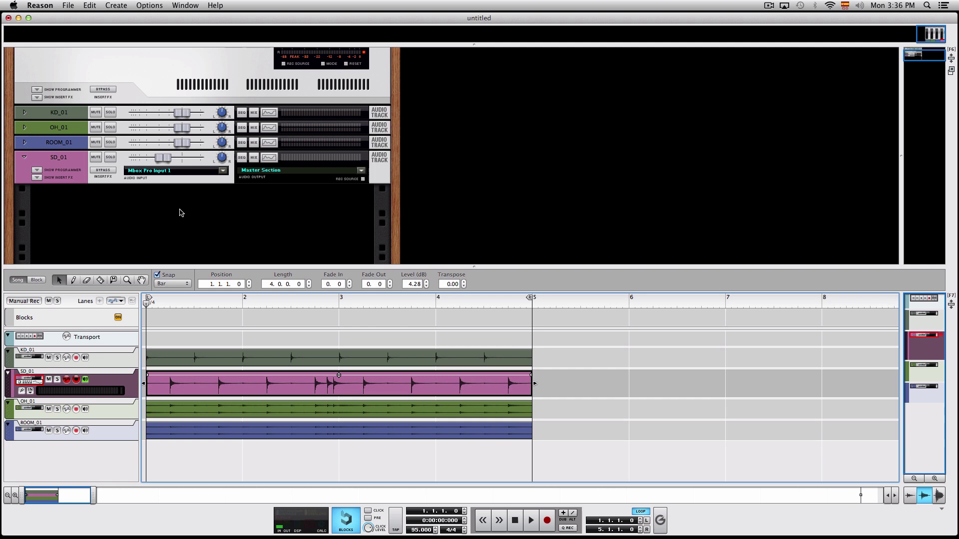
key(space)
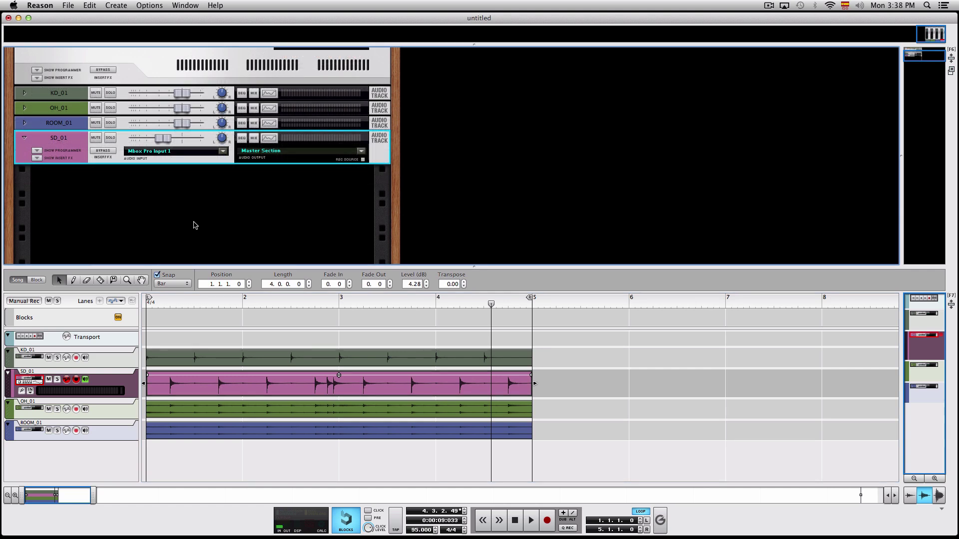
click(36, 159)
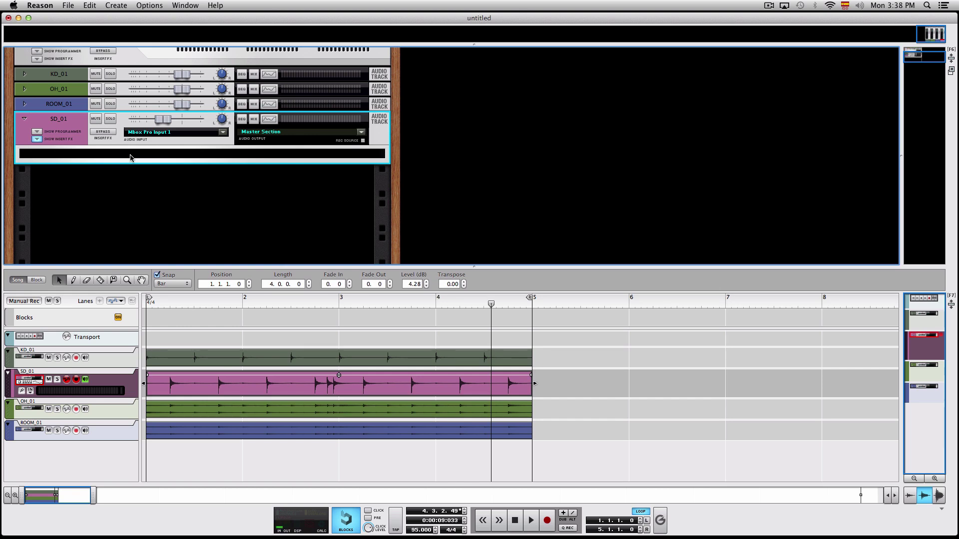
right_click(130, 158)
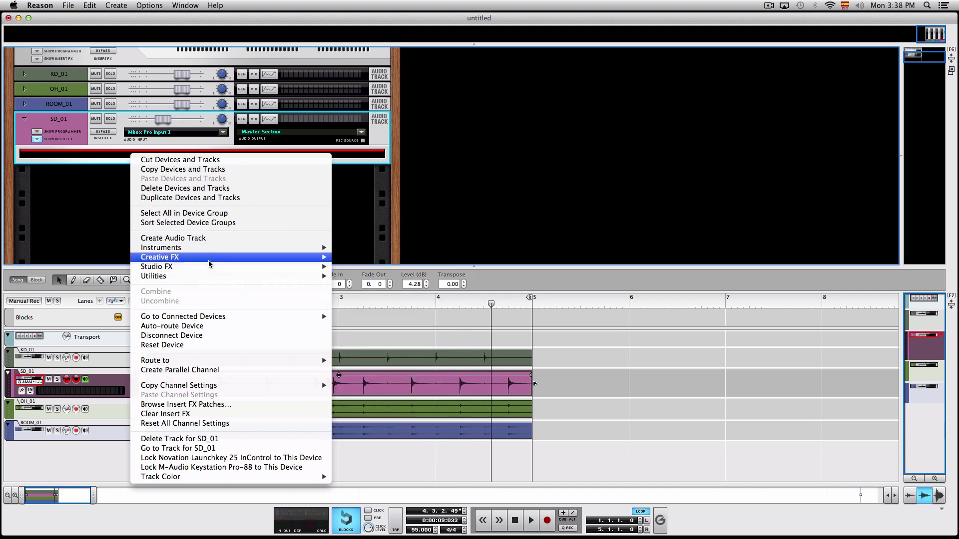
mouse_move(257, 263)
click(380, 272)
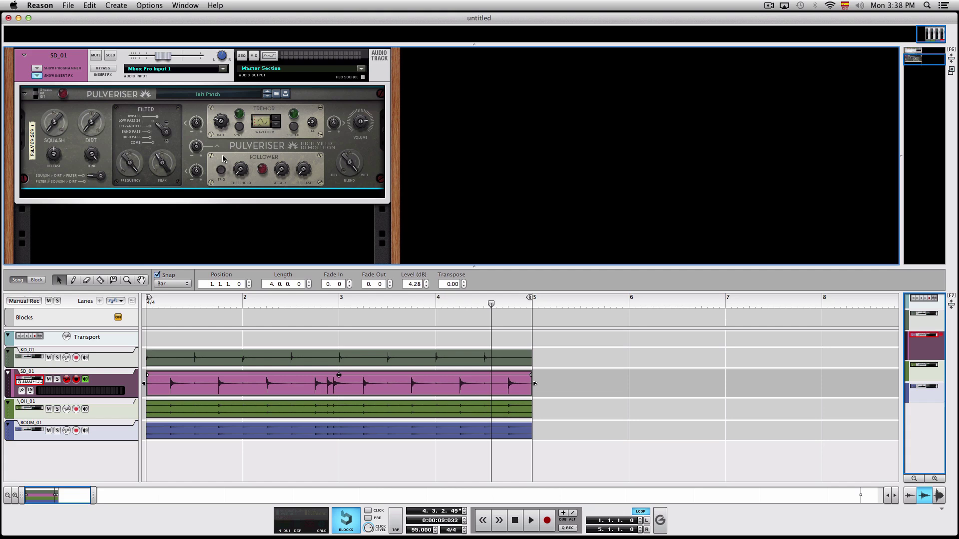
Add a Kong Drum Designer to the rack below the snare track.
right_click(223, 239)
mouse_move(260, 289)
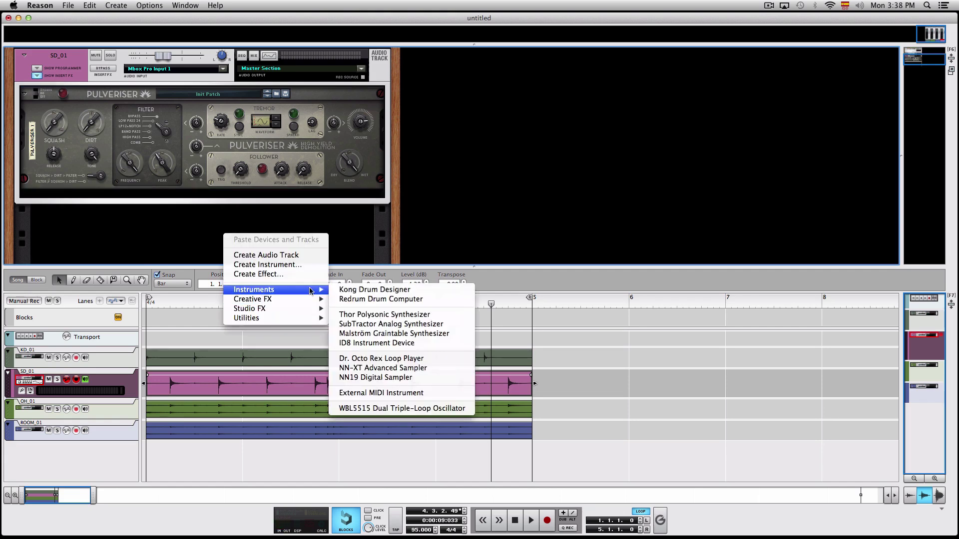
click(377, 289)
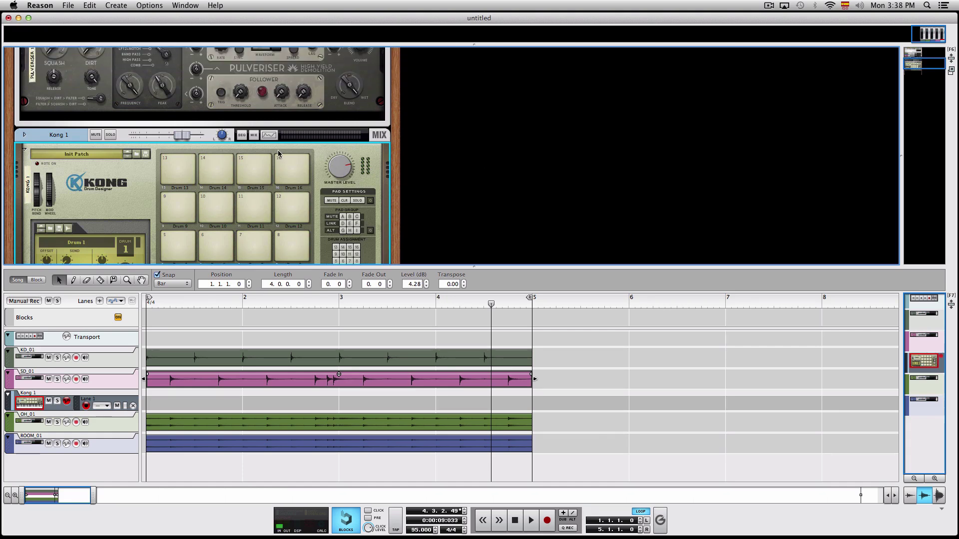
Cable the Pulveriser's Follower CV Out to Kong pad 1's Gate In on the rear panel.
key(Tab)
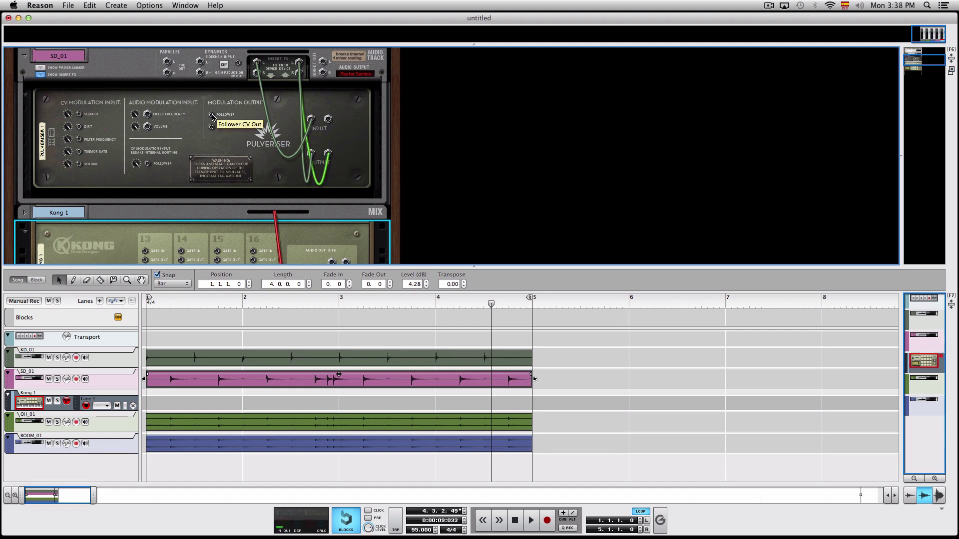
drag(212, 117, 145, 228)
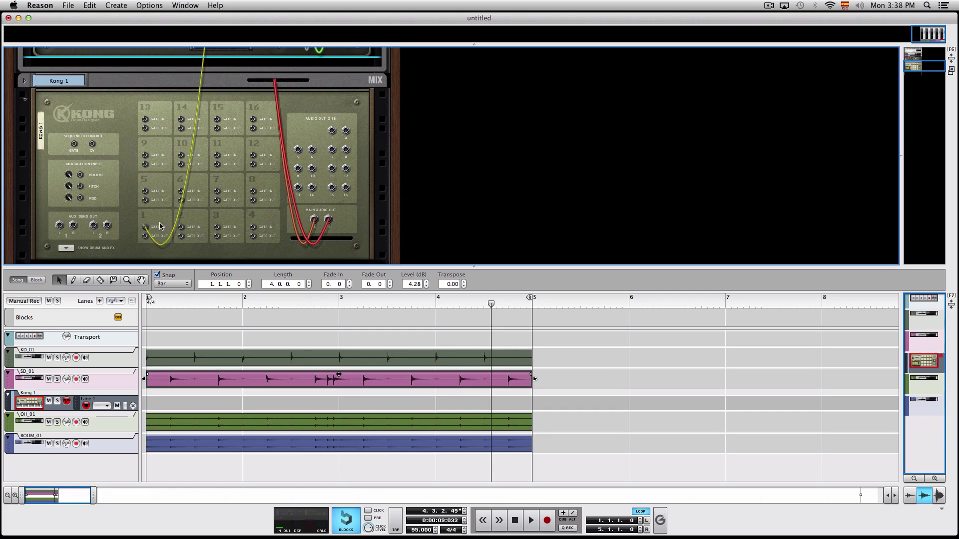
key(Tab)
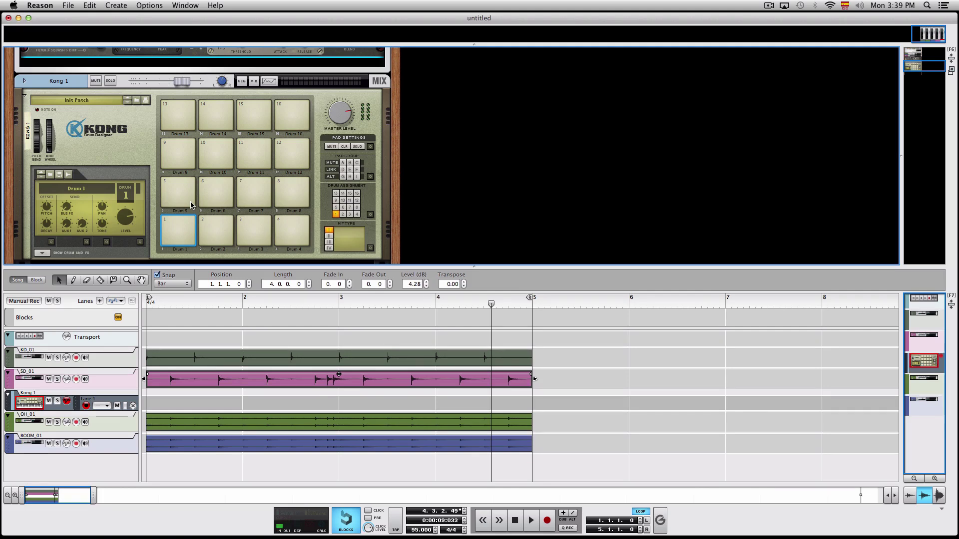
During playback, set the Pulveriser follower threshold to 21% and audition Kong pad 1.
key(space)
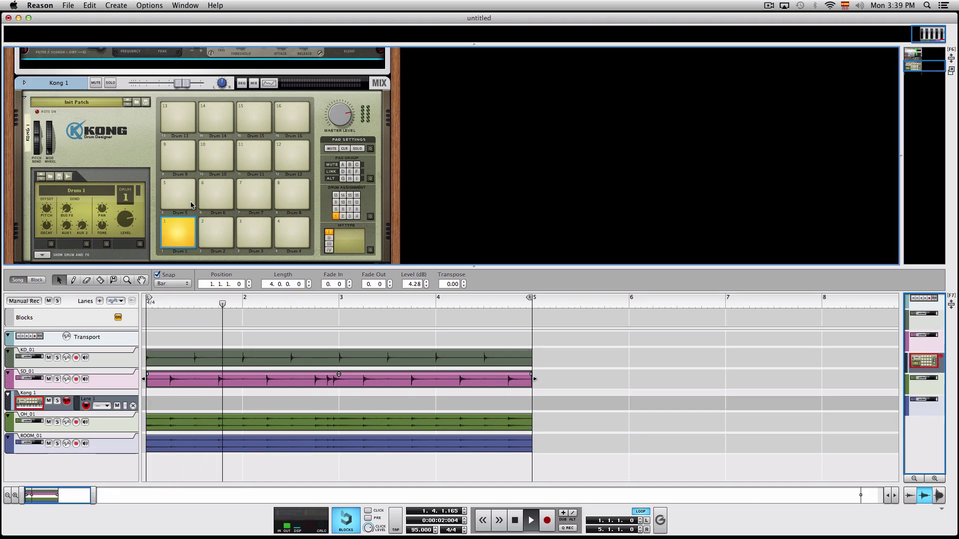
click(186, 232)
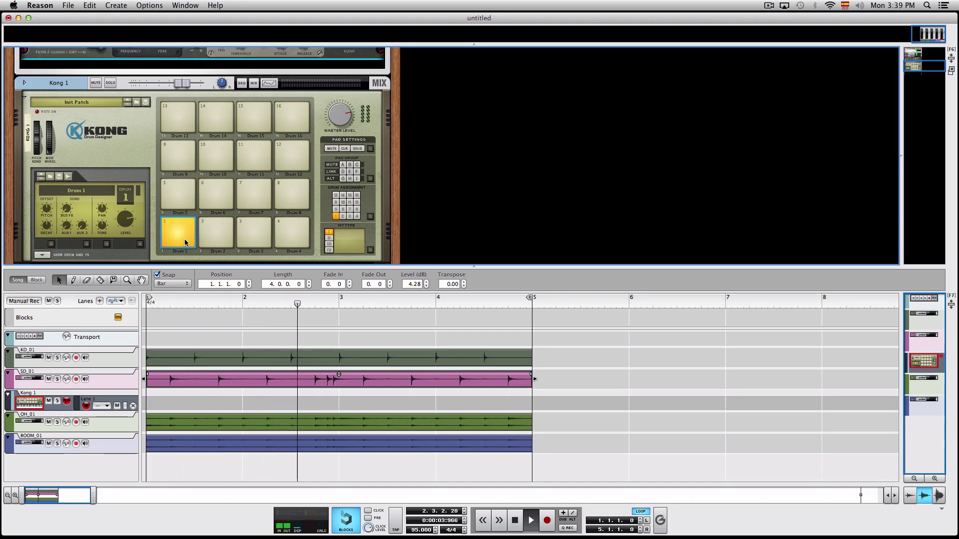
scroll(241, 75, up, 2)
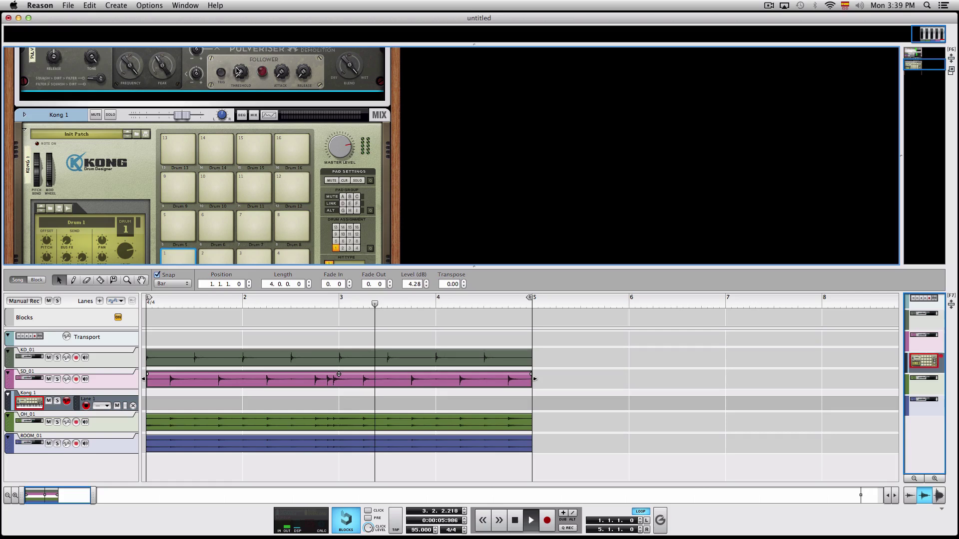
drag(240, 74, 243, 10)
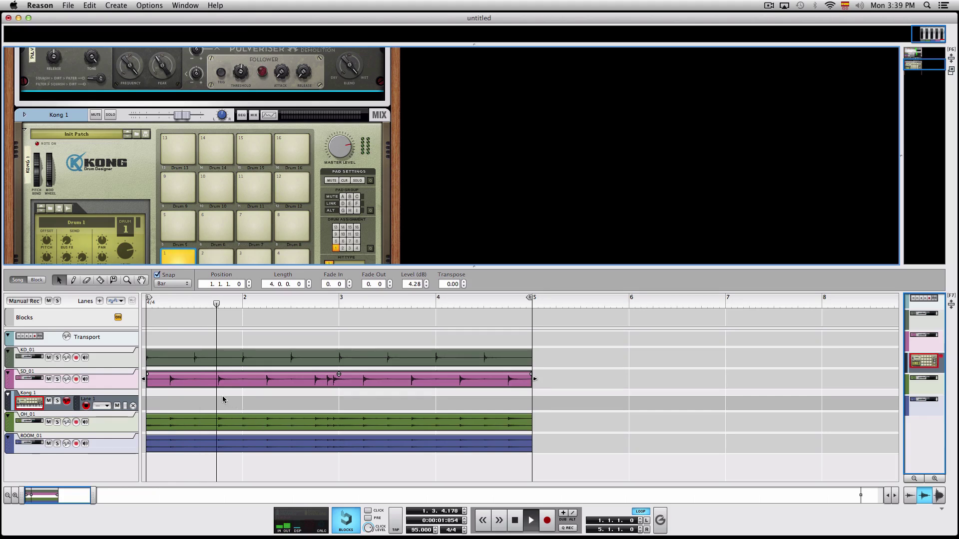
scroll(182, 208, down, 2)
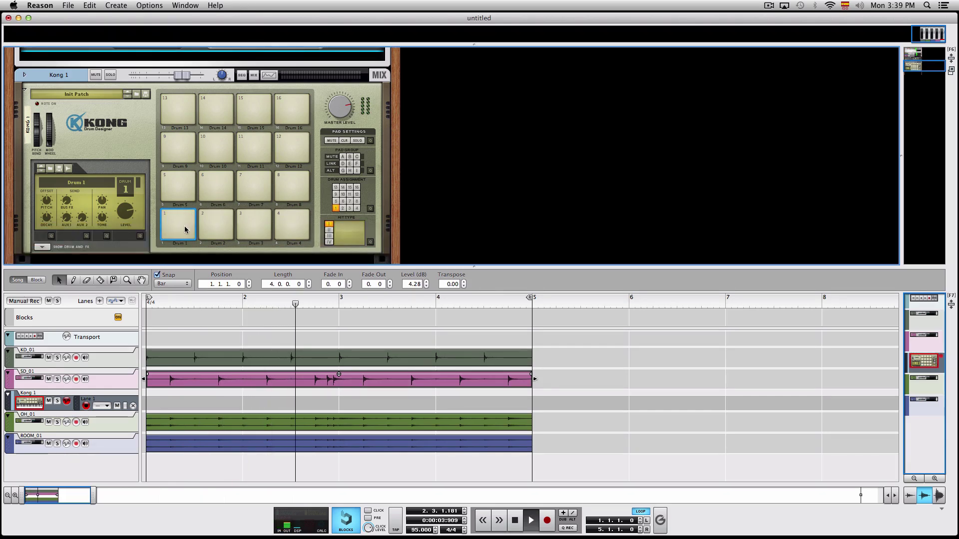
click(172, 224)
click(167, 221)
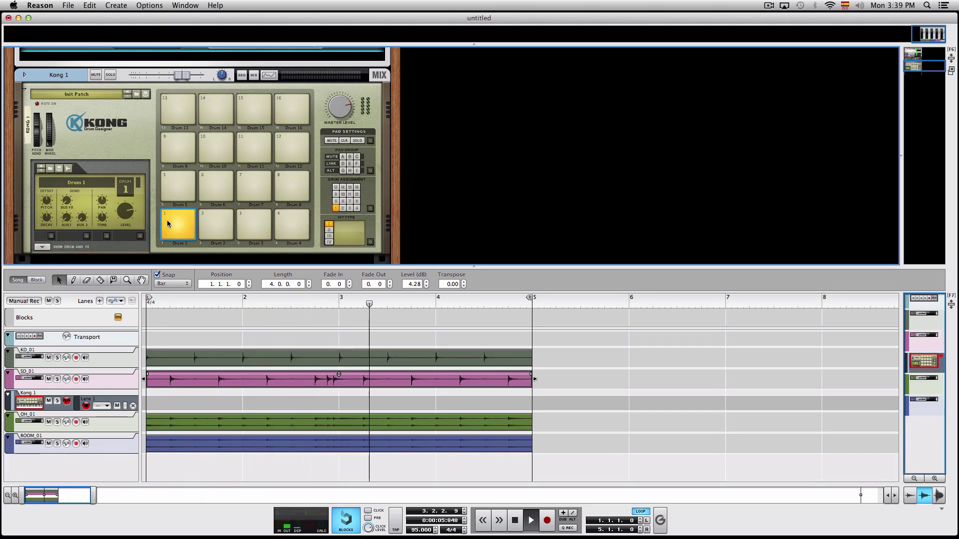
Load the Biab_HS_Snare_3 sample onto Kong's drum 1.
click(173, 224)
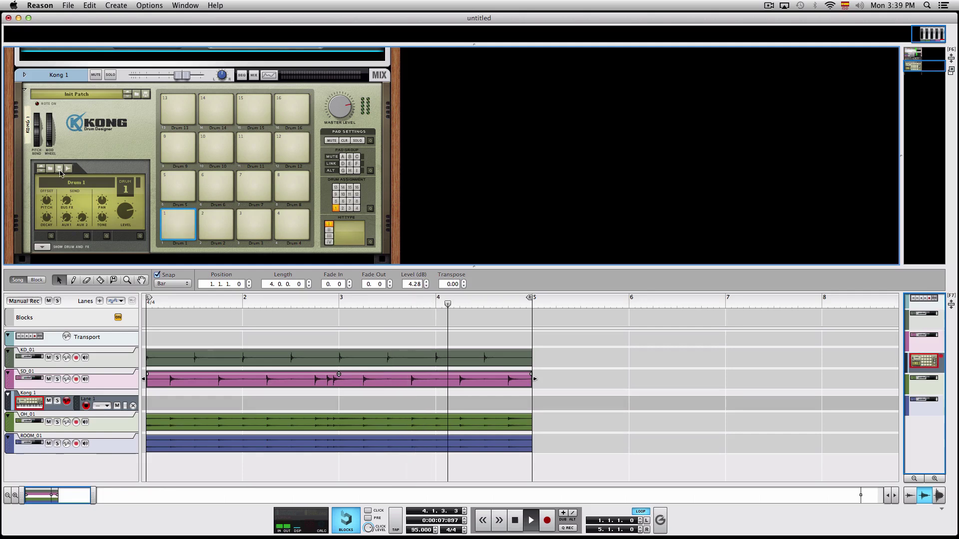
click(40, 167)
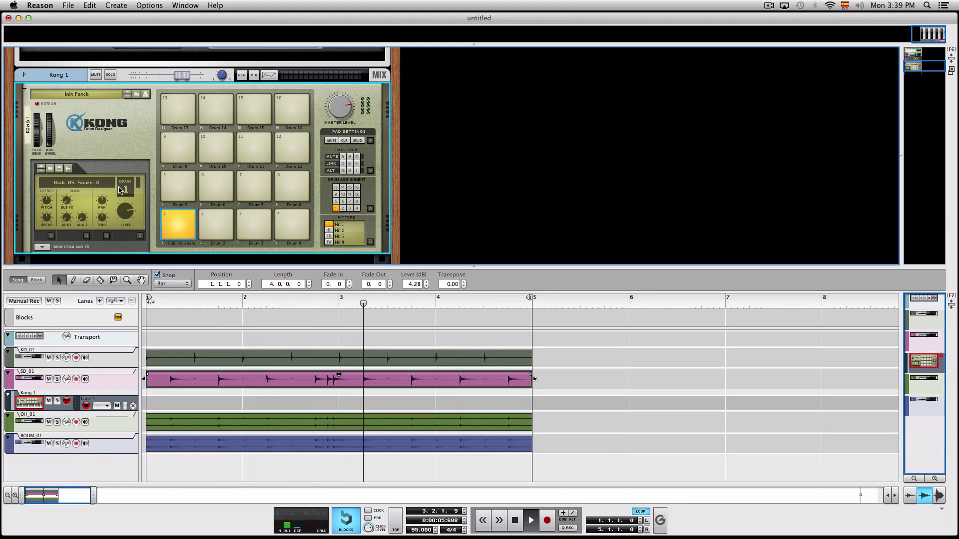
Reveal Kong's drum and FX section and turn down drum 1's NN-Nano velocity-to-level amount.
click(42, 248)
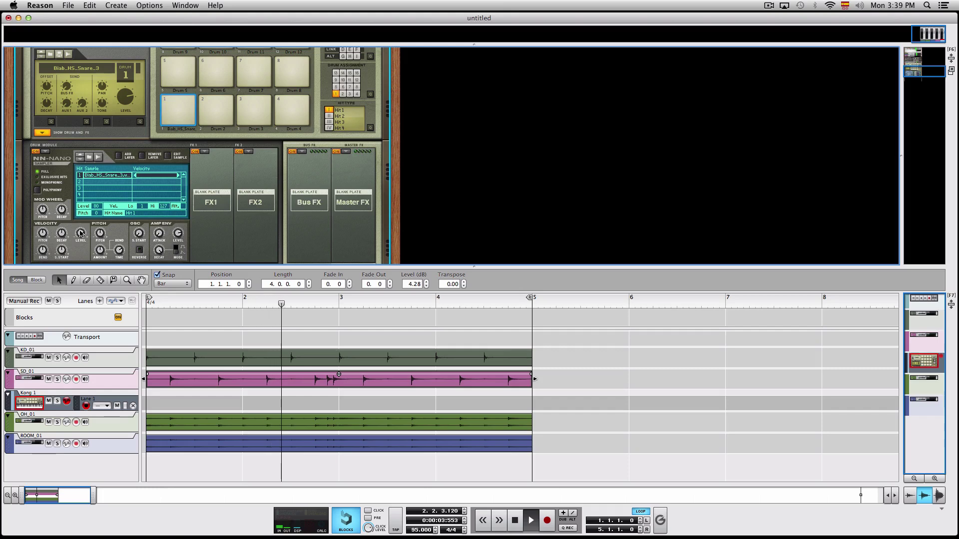
mouse_move(82, 240)
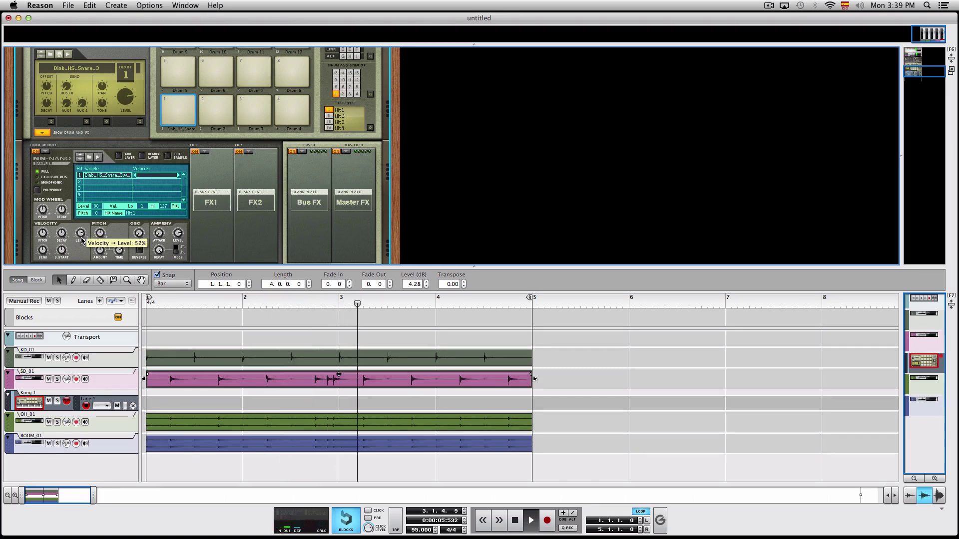
drag(81, 246, 85, 274)
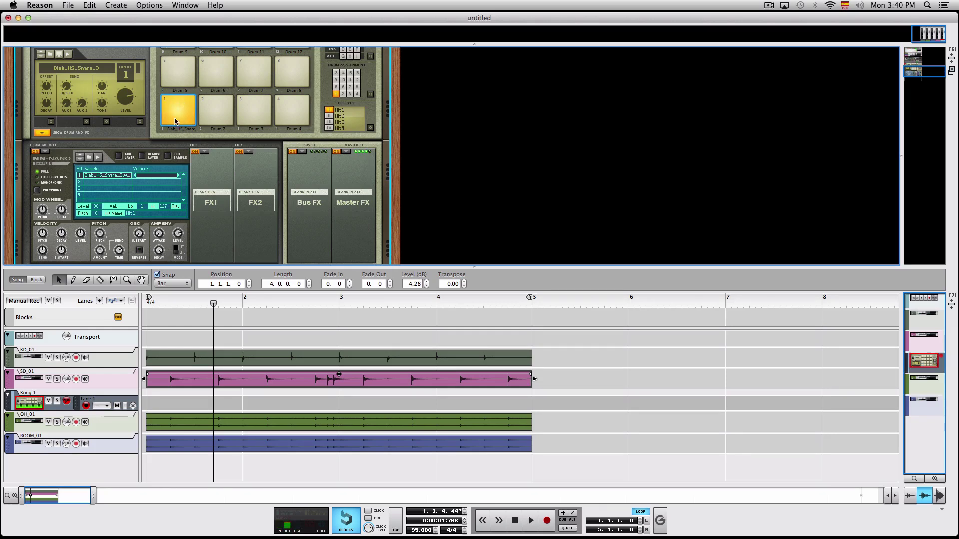
mouse_move(81, 236)
scroll(206, 132, up, 5)
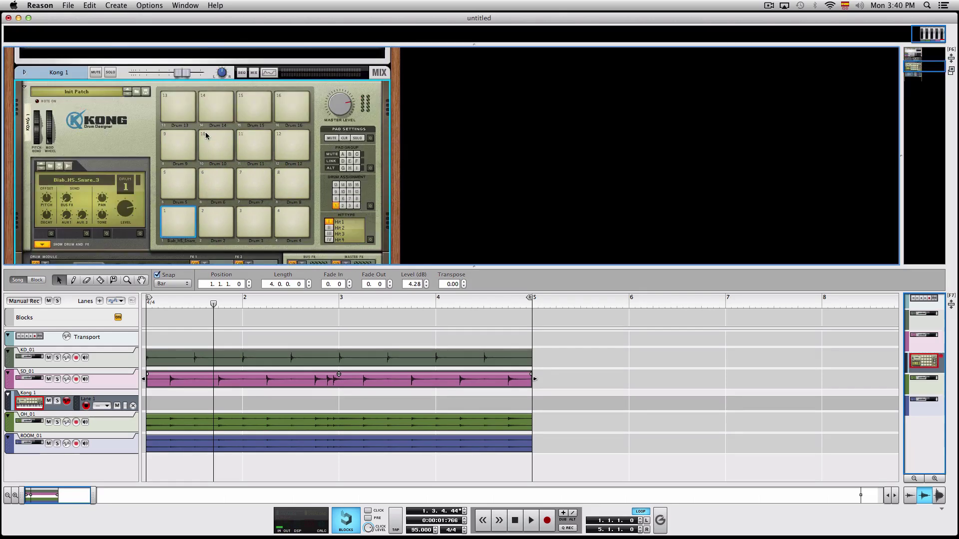
With the song playing, raise the Pulveriser follower threshold so fewer snare hits trigger Kong.
key(space)
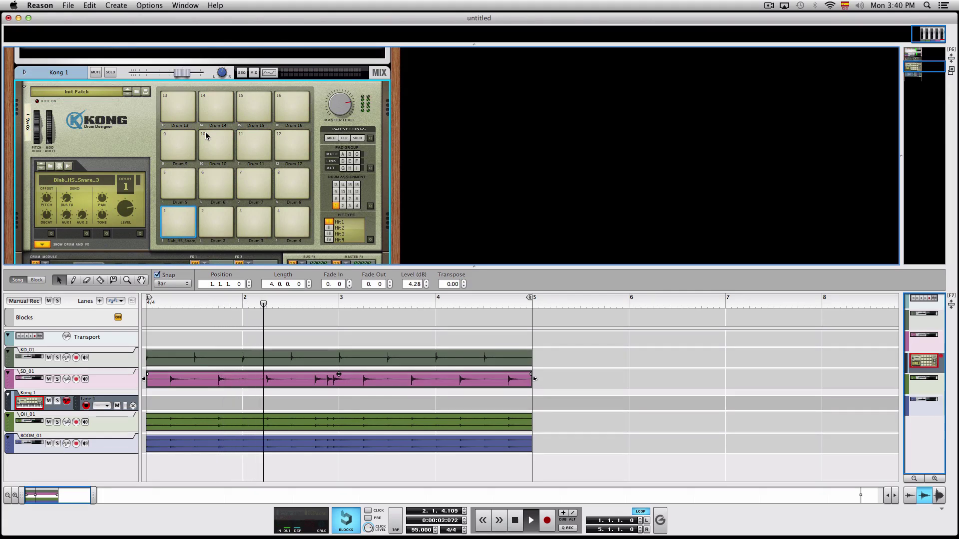
scroll(219, 130, up, 3)
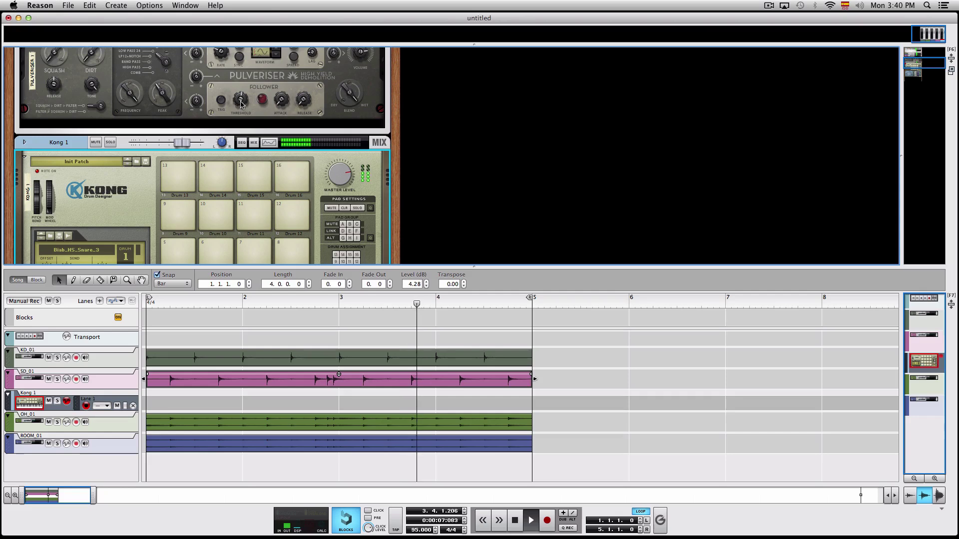
drag(241, 103, 239, 80)
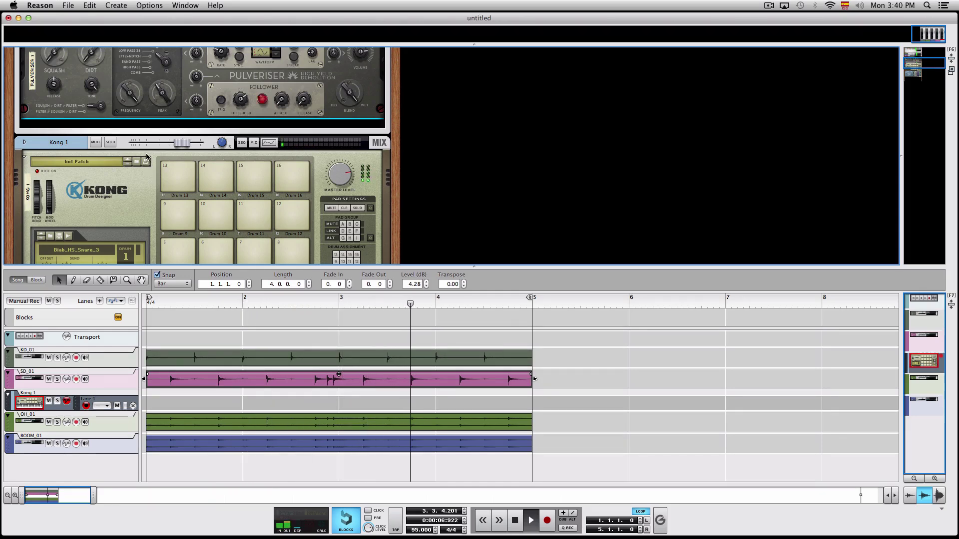
scroll(146, 156, up, 5)
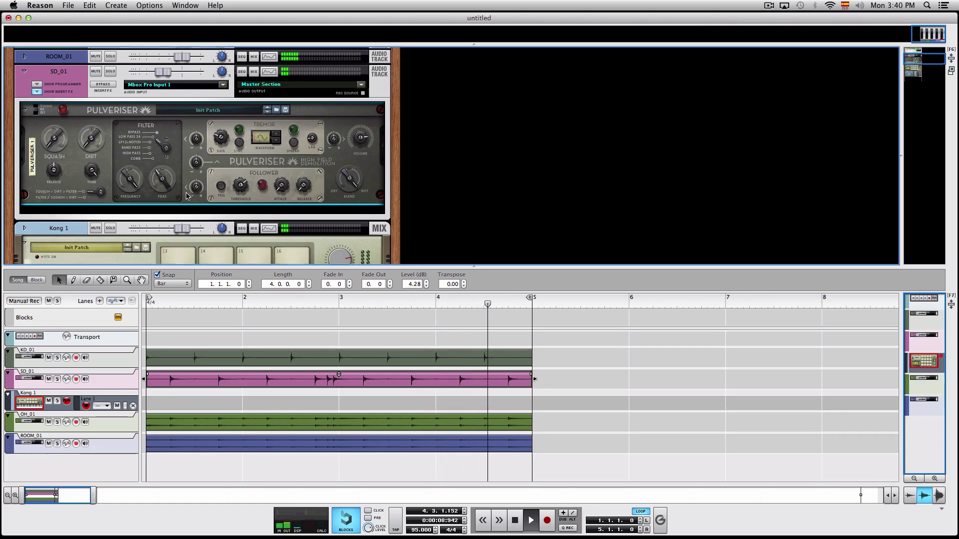
Bring the Kong 1 mixer channel level to 1.52 dB, then stop playback.
scroll(186, 195, down, 2)
mouse_move(182, 208)
mouse_down()
mouse_move(120, 210)
mouse_move(179, 209)
mouse_up()
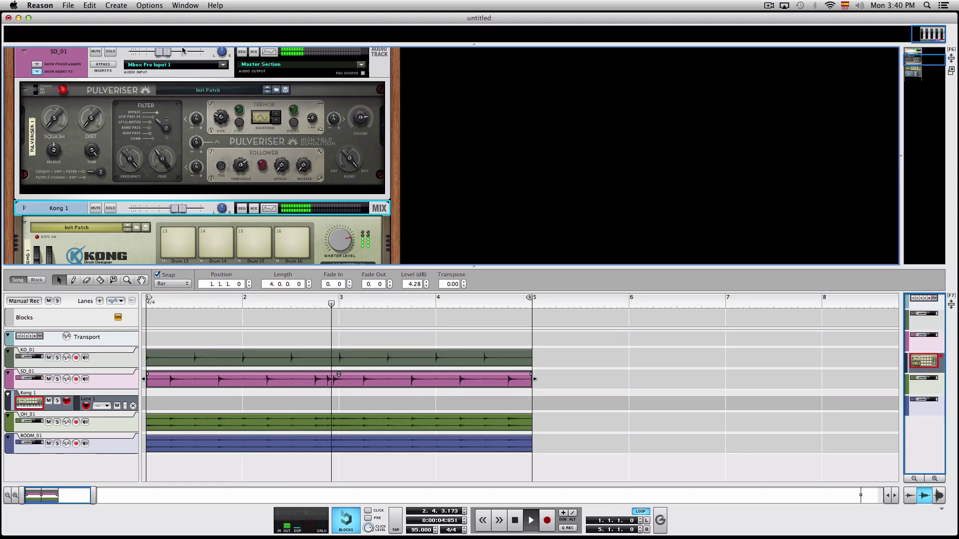
scroll(183, 50, up, 10)
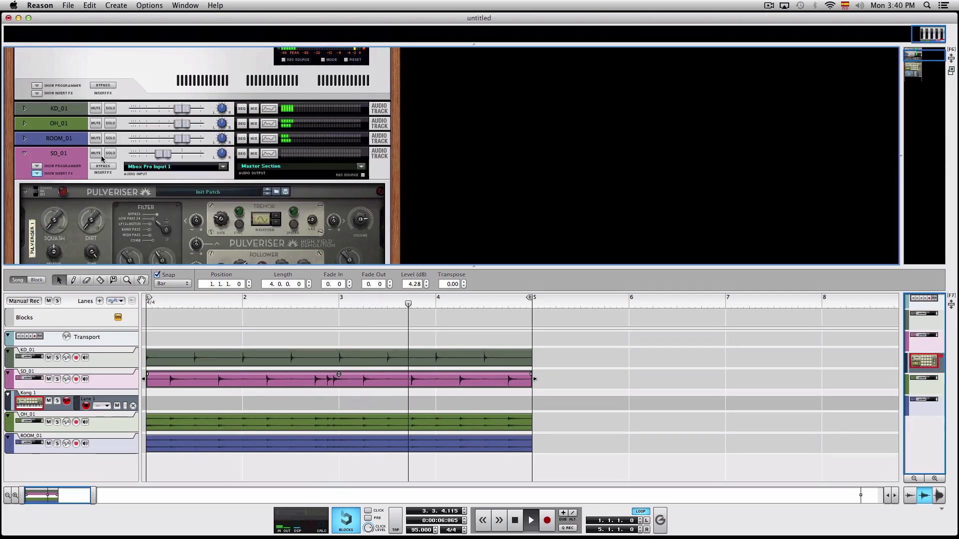
scroll(166, 171, down, 12)
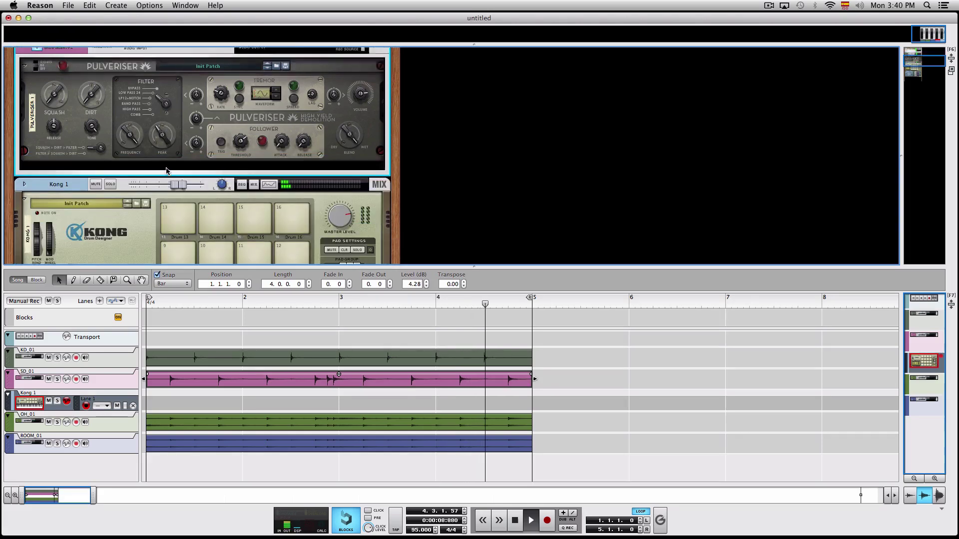
scroll(166, 171, down, 3)
drag(179, 159, 183, 159)
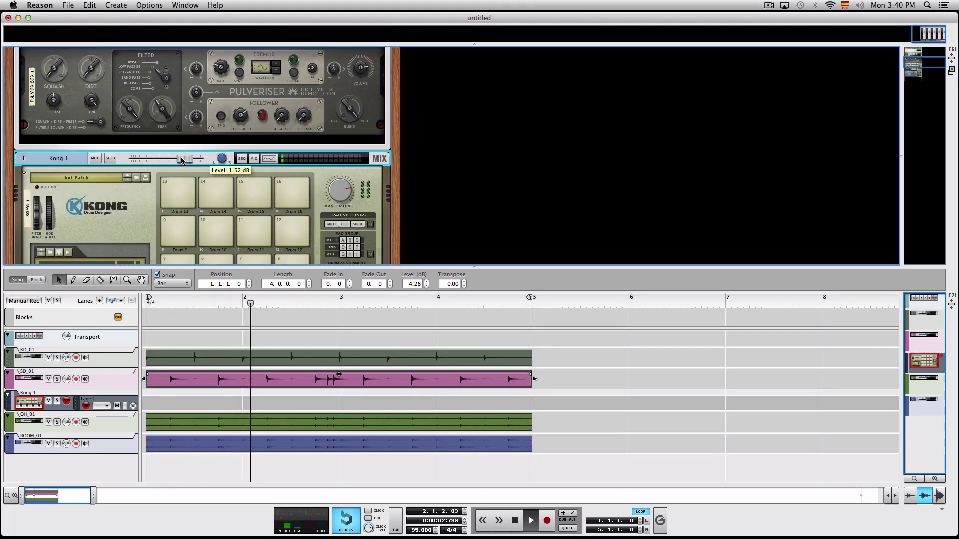
key(space)
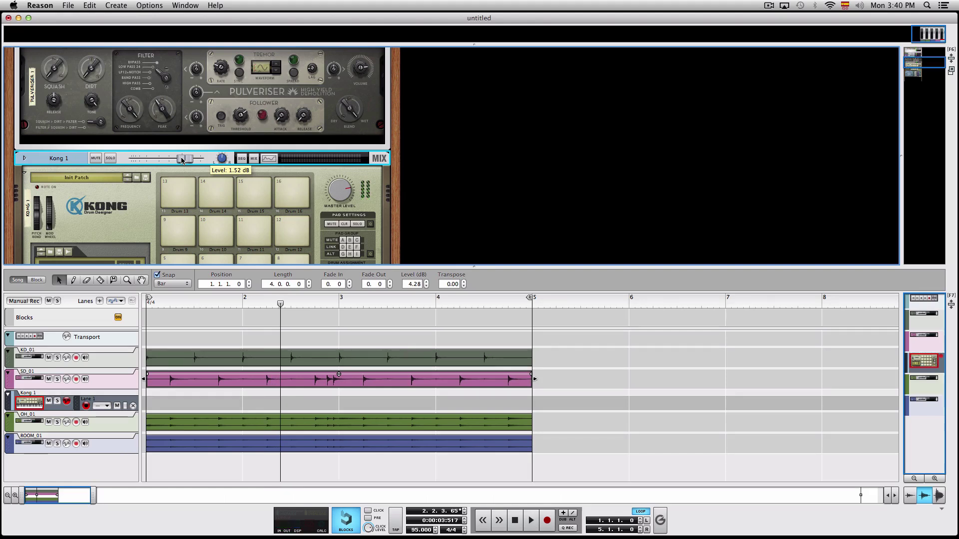